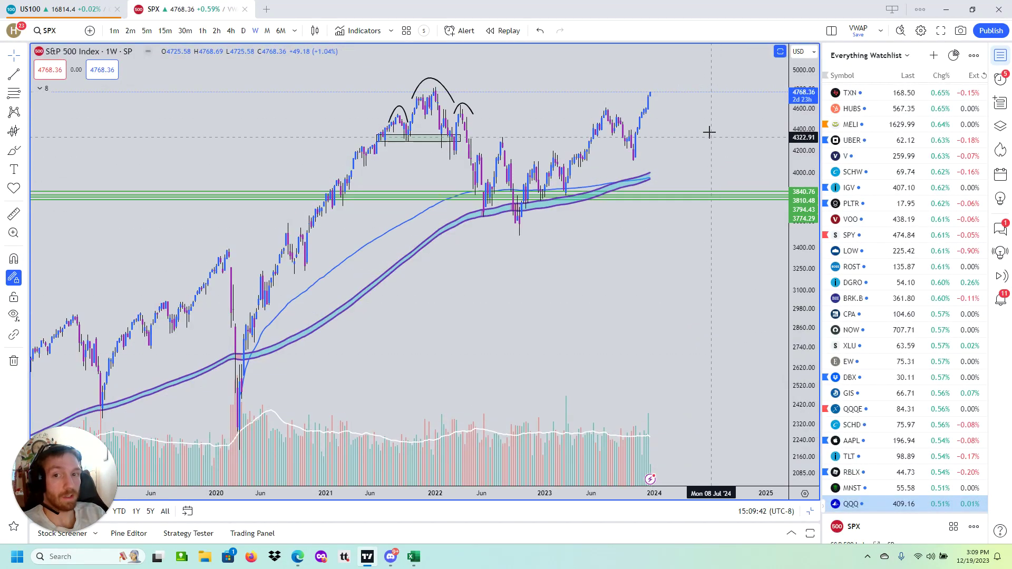
Remove all 9 drawings from the S&P 500 chart and load the NDX symbol.
{"action": "left_click", "coordinate": [13, 360]}
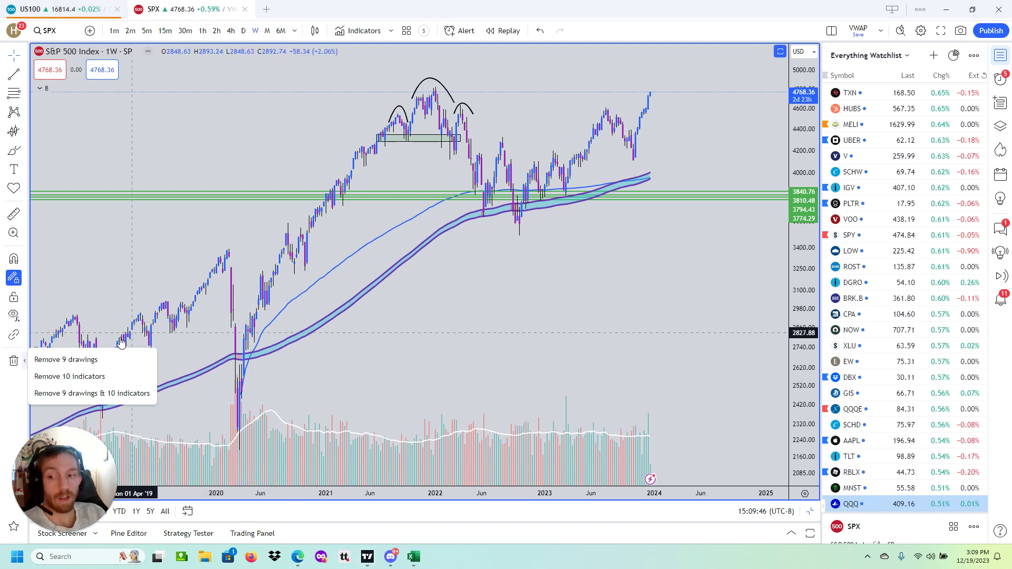
{"action": "left_click", "coordinate": [90, 360]}
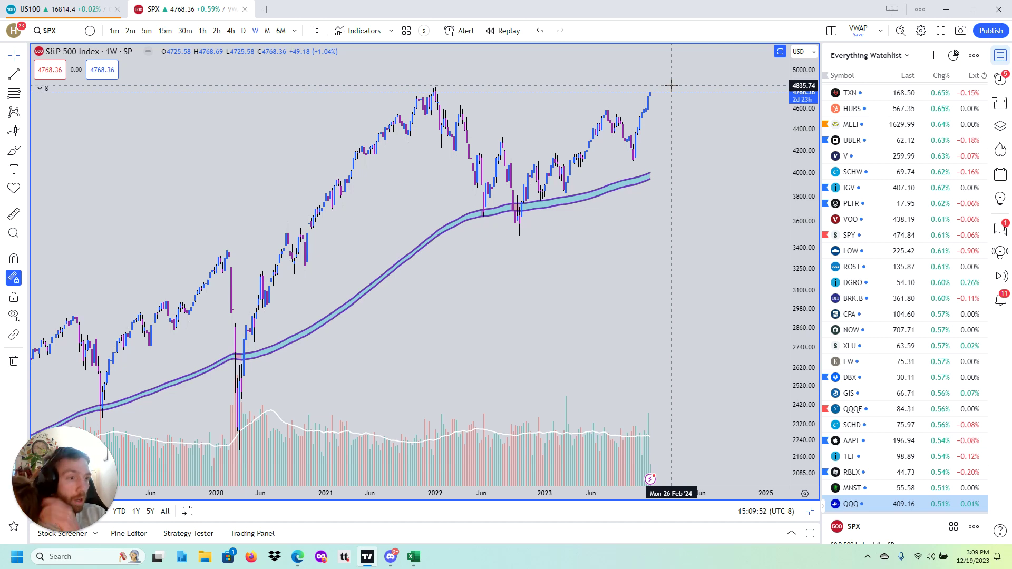
{"action": "type", "text": "NDX"}
{"action": "key", "text": "Return"}
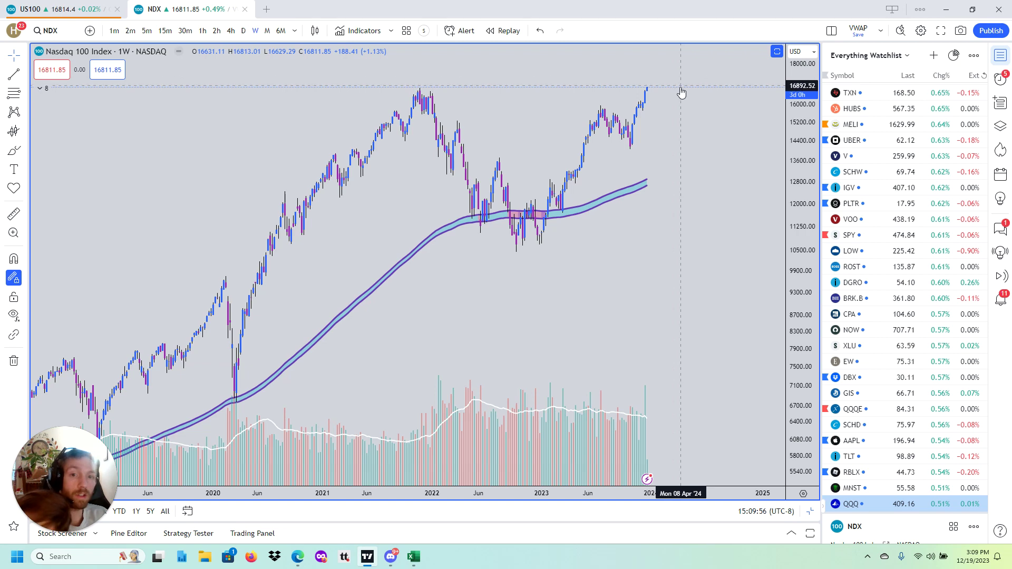
Switch the Nasdaq 100 chart to the daily timeframe.
{"action": "left_click", "coordinate": [243, 31]}
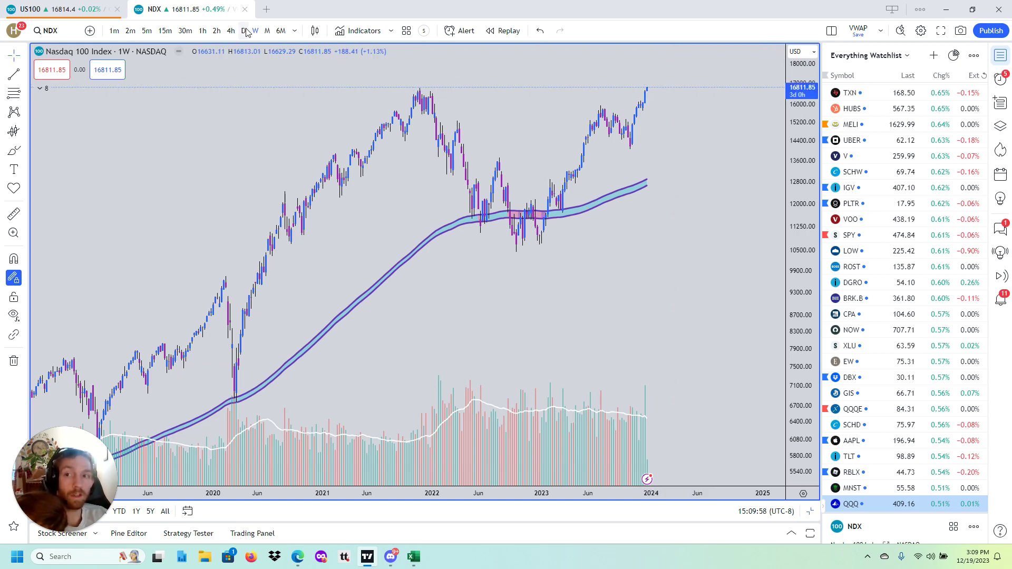
{"action": "scroll", "coordinate": [646, 479], "scroll_direction": "down", "scroll_amount": 5}
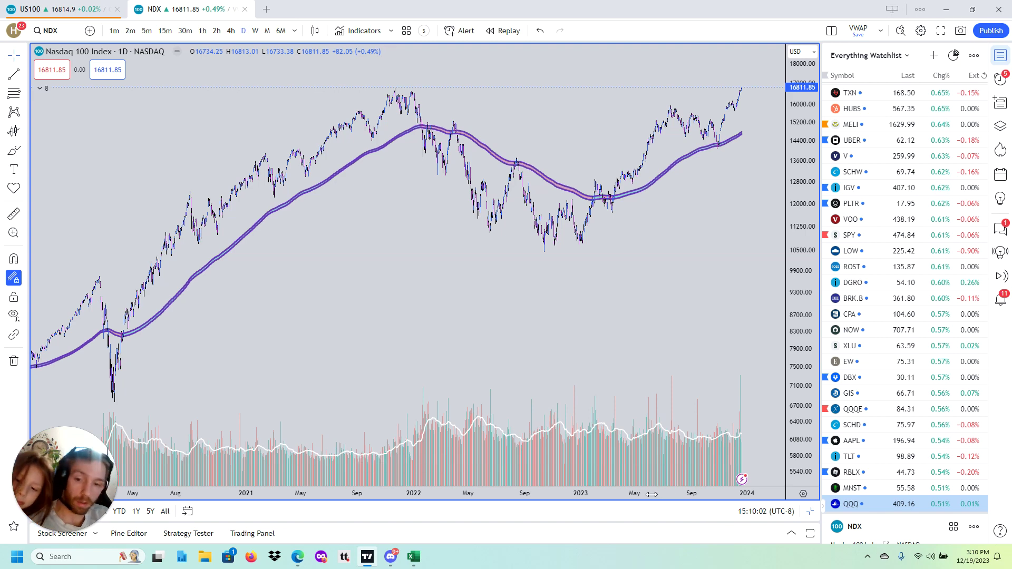
{"action": "scroll", "coordinate": [659, 493], "scroll_direction": "up", "scroll_amount": 3}
{"action": "left_click_drag", "start_coordinate": [497, 380], "coordinate": [438, 379]}
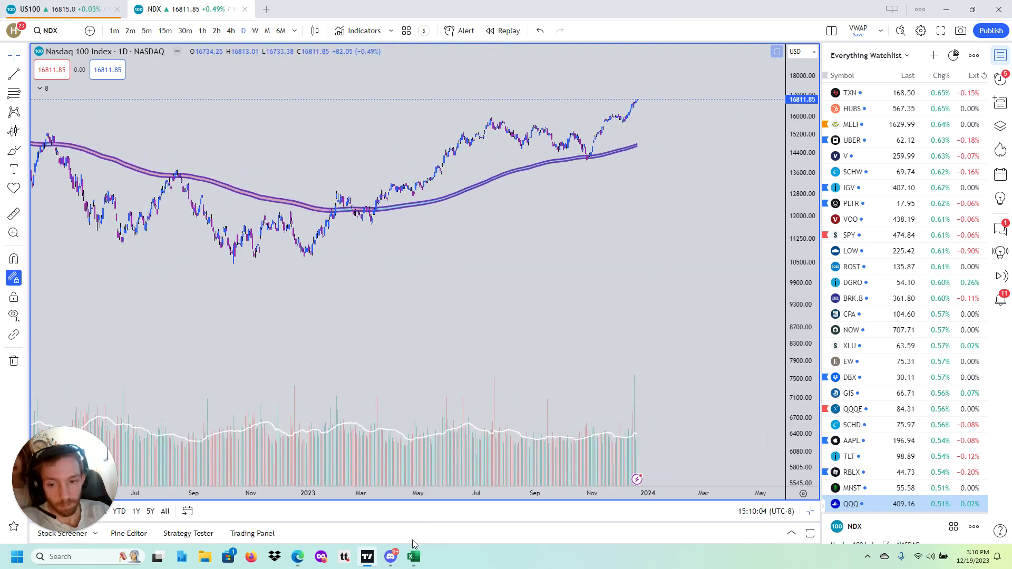
Switch to Discord and change the live stream's shared window to Trend Journal - Excel.
{"action": "left_click", "coordinate": [391, 556]}
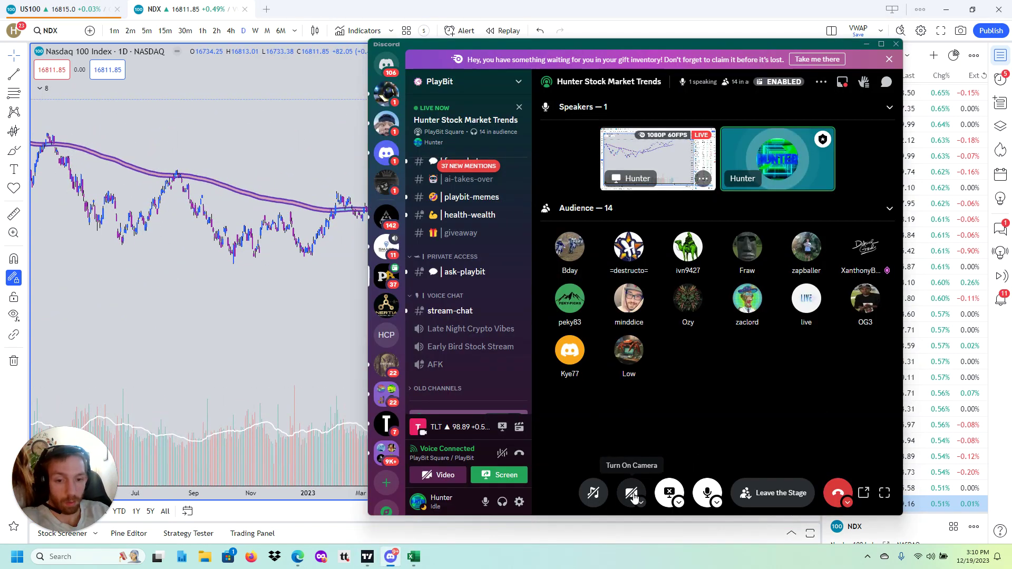
{"action": "left_click", "coordinate": [501, 475]}
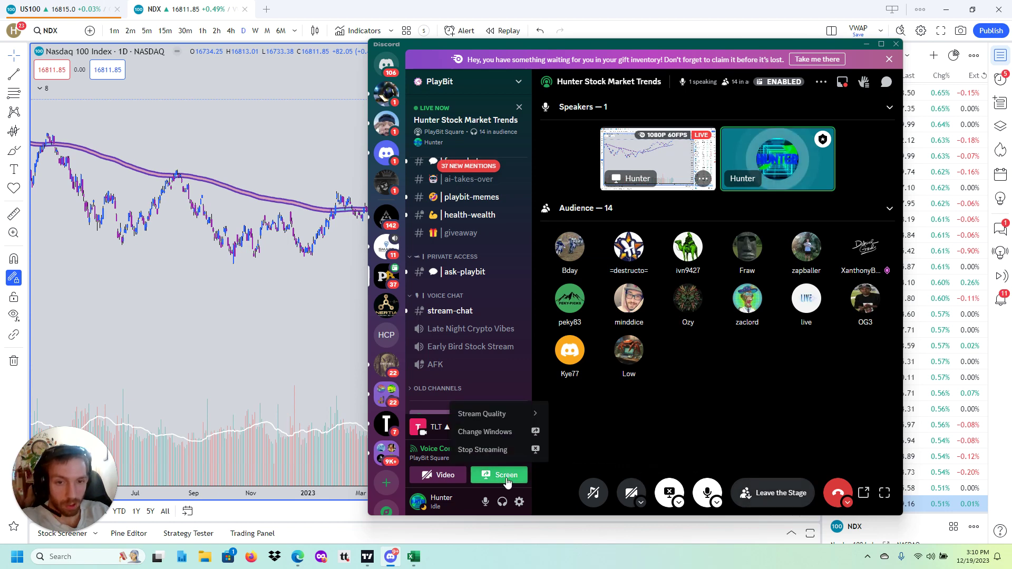
{"action": "left_click", "coordinate": [499, 435]}
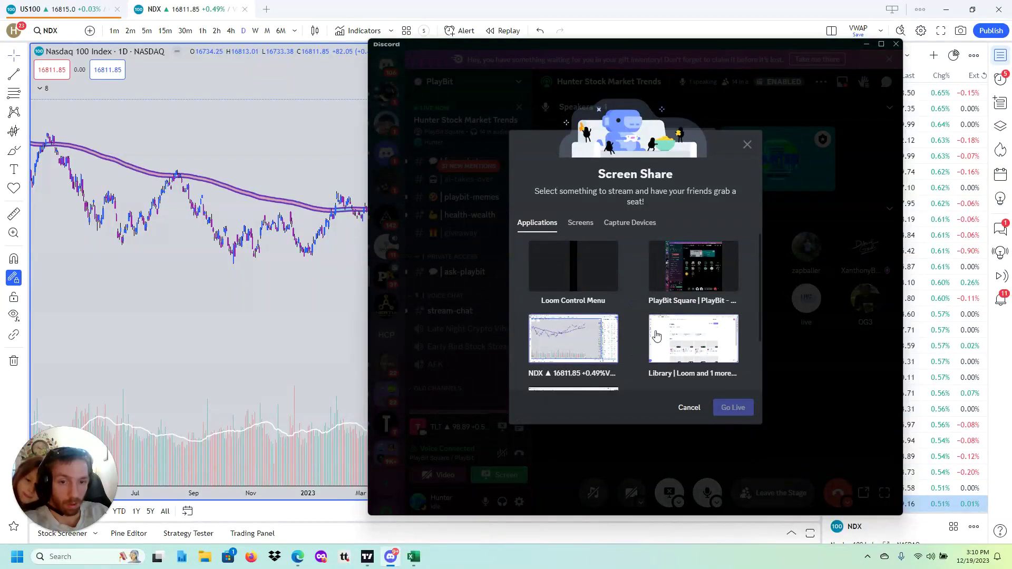
{"action": "left_click_drag", "start_coordinate": [759, 323], "coordinate": [757, 393]}
{"action": "left_click", "coordinate": [594, 358]}
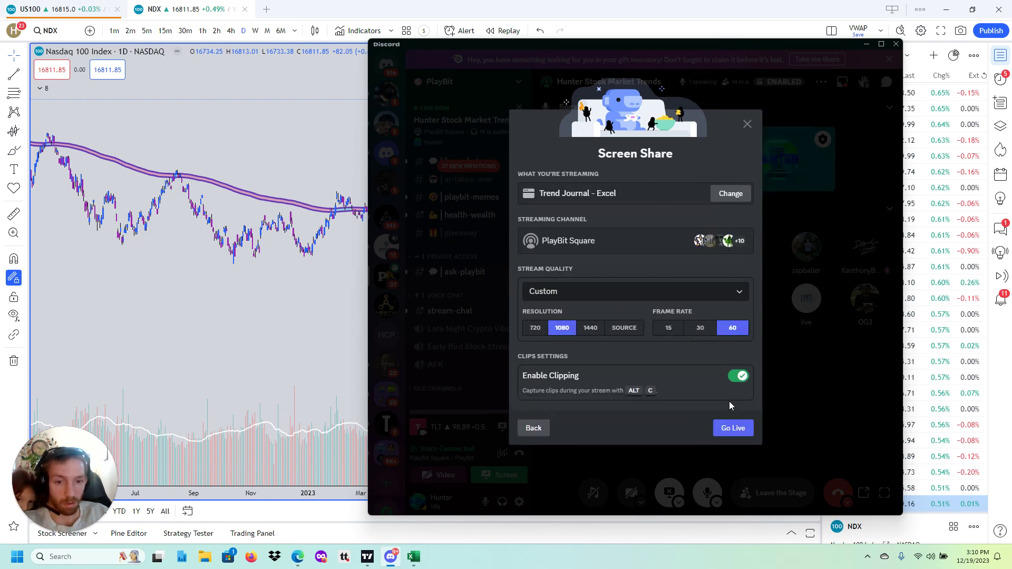
{"action": "left_click", "coordinate": [730, 428]}
Switch to the Trend Journal workbook in Excel and review the recent day counts and the market notes for 12/19/2023.
{"action": "key", "text": "alt+Tab"}
{"action": "key", "text": "alt+Tab"}
{"action": "key", "text": "alt+Tab"}
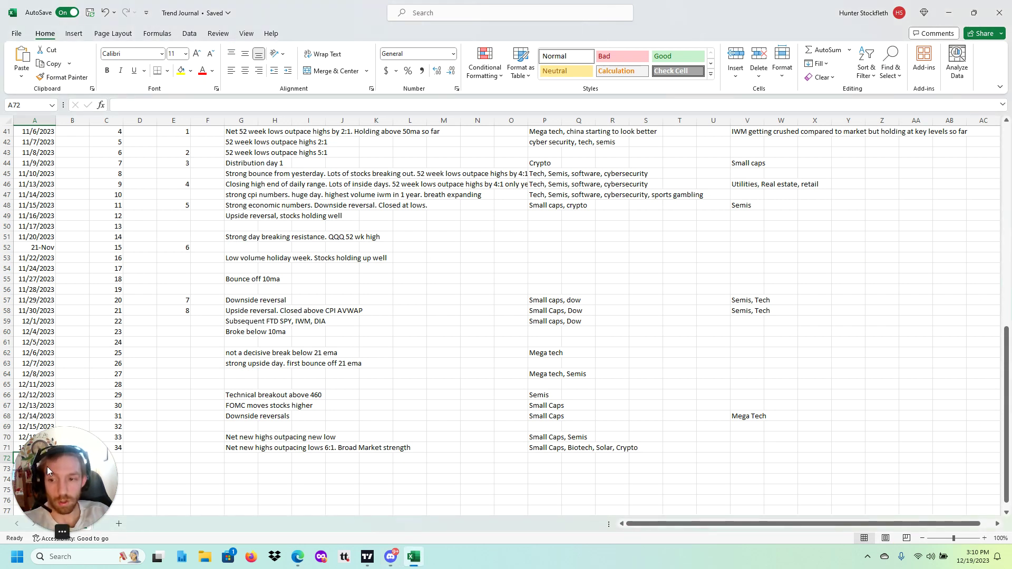
{"action": "left_click_drag", "start_coordinate": [29, 469], "coordinate": [894, 438]}
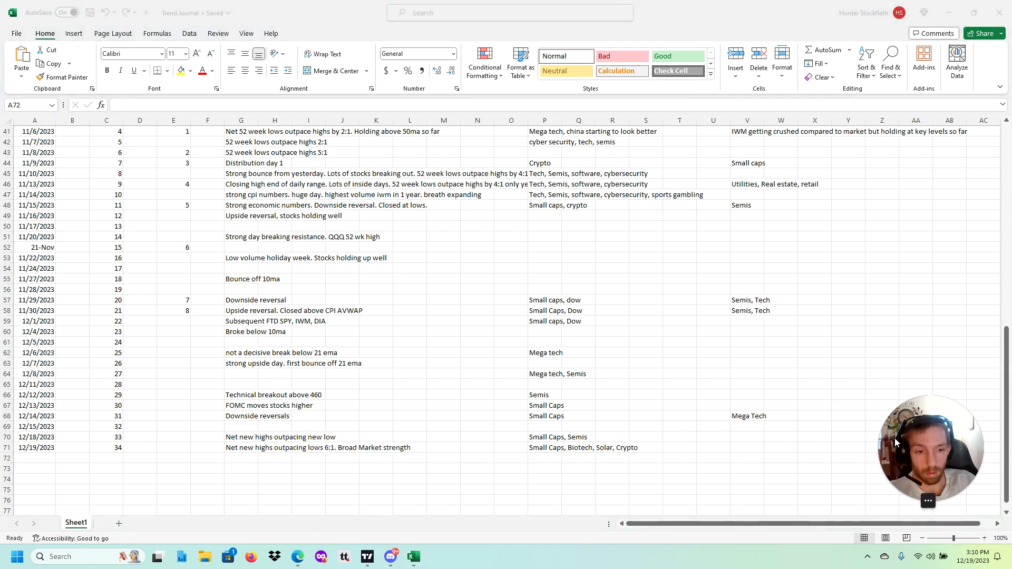
{"action": "left_click", "coordinate": [32, 458]}
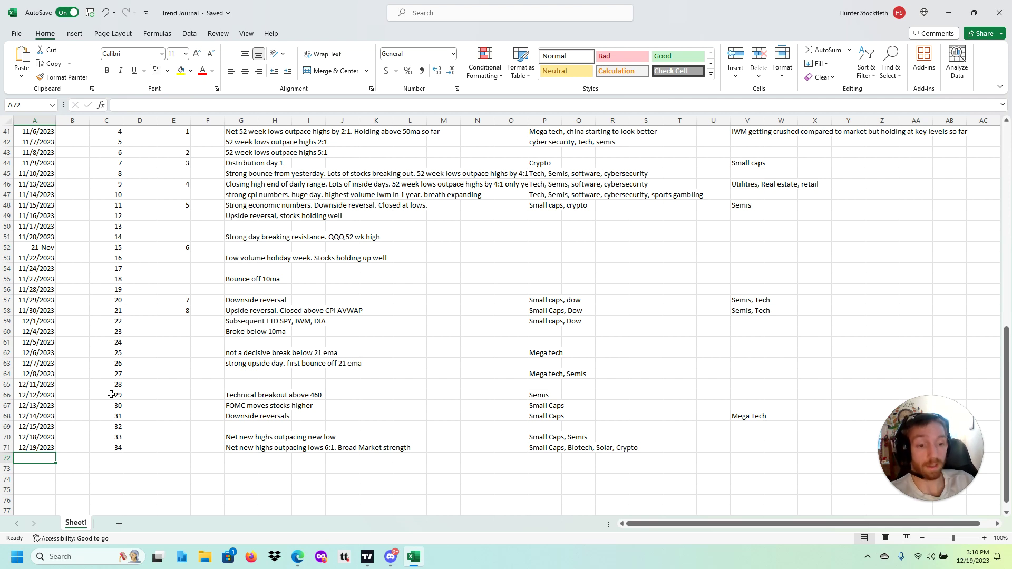
{"action": "left_click", "coordinate": [112, 395]}
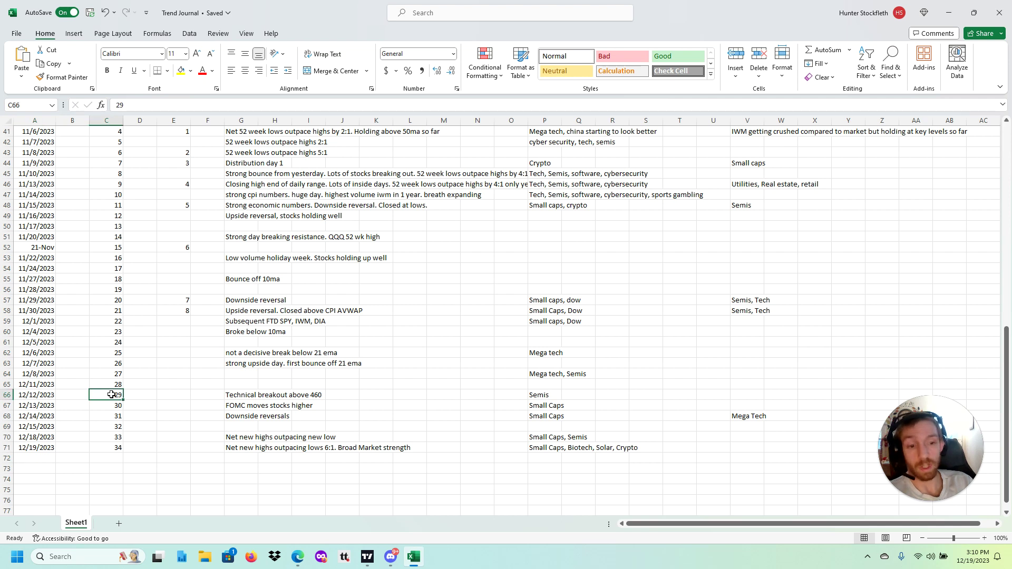
{"action": "left_click", "coordinate": [107, 448]}
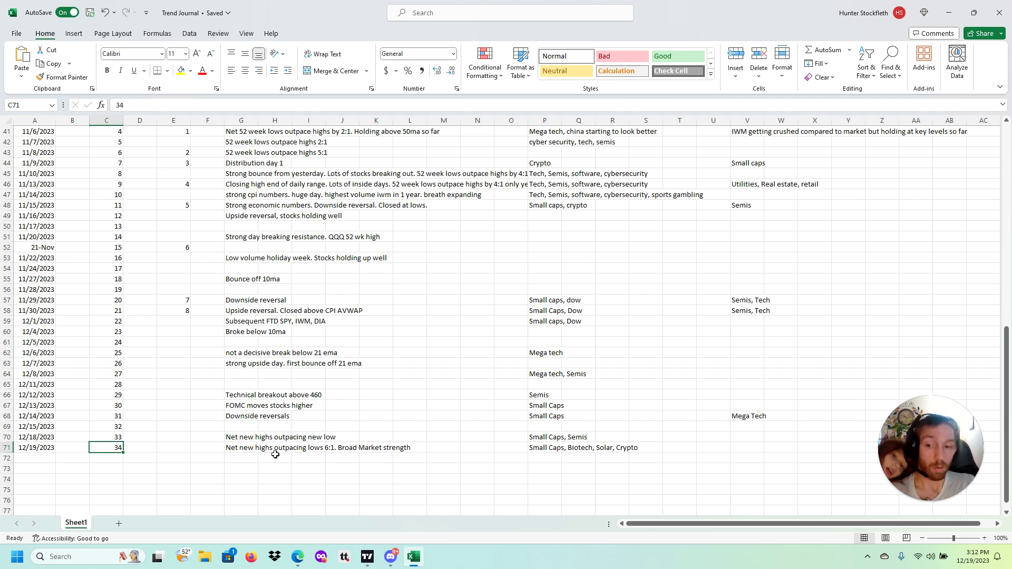
{"action": "left_click", "coordinate": [247, 448]}
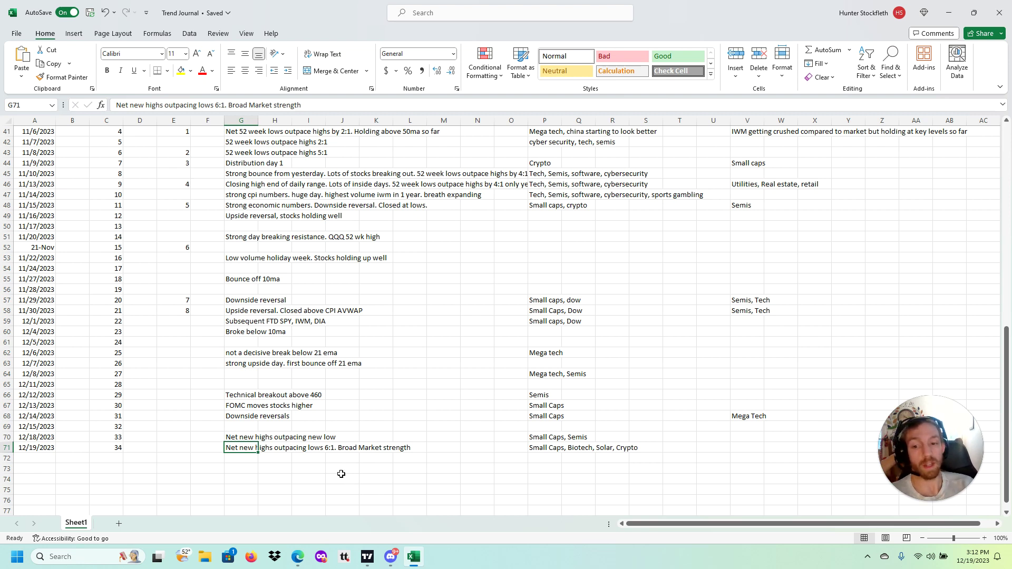
{"action": "left_click", "coordinate": [317, 460]}
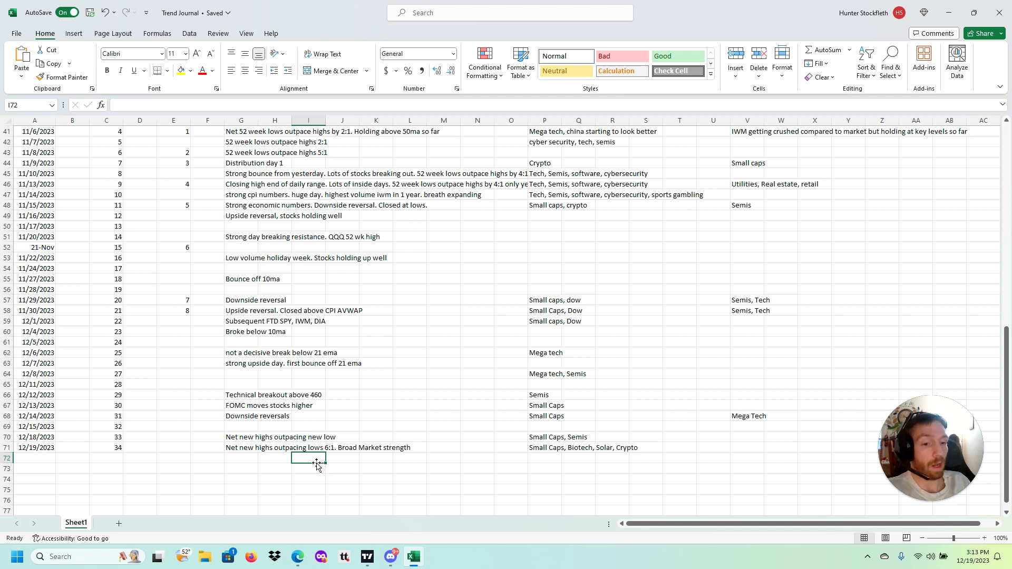
Return to Discord and change the live stream's shared window to the NDX TradingView chart.
{"action": "left_click", "coordinate": [368, 557]}
{"action": "left_click", "coordinate": [388, 559]}
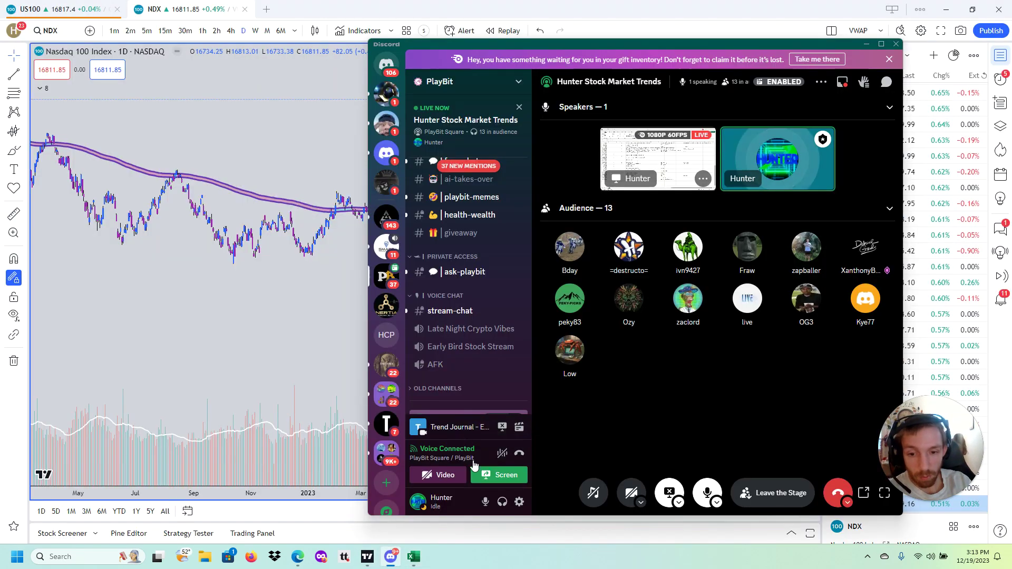
{"action": "left_click", "coordinate": [490, 477]}
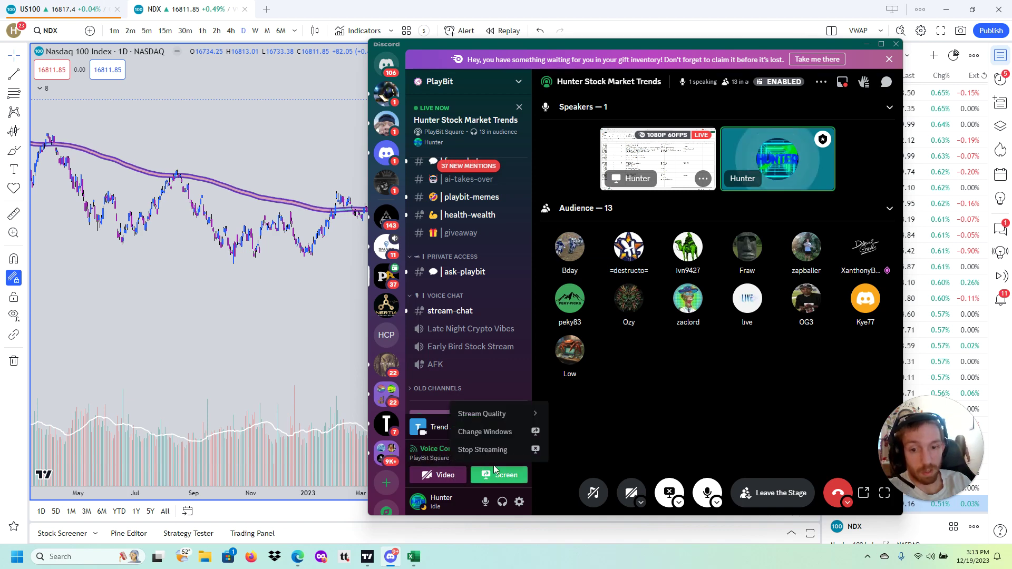
{"action": "left_click", "coordinate": [493, 433]}
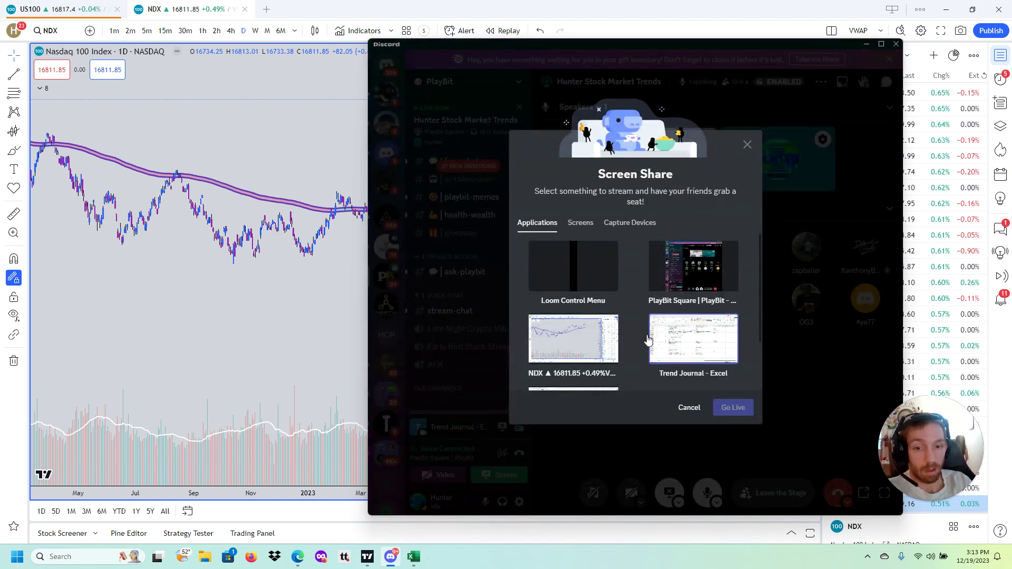
{"action": "left_click", "coordinate": [585, 342]}
{"action": "left_click", "coordinate": [733, 428]}
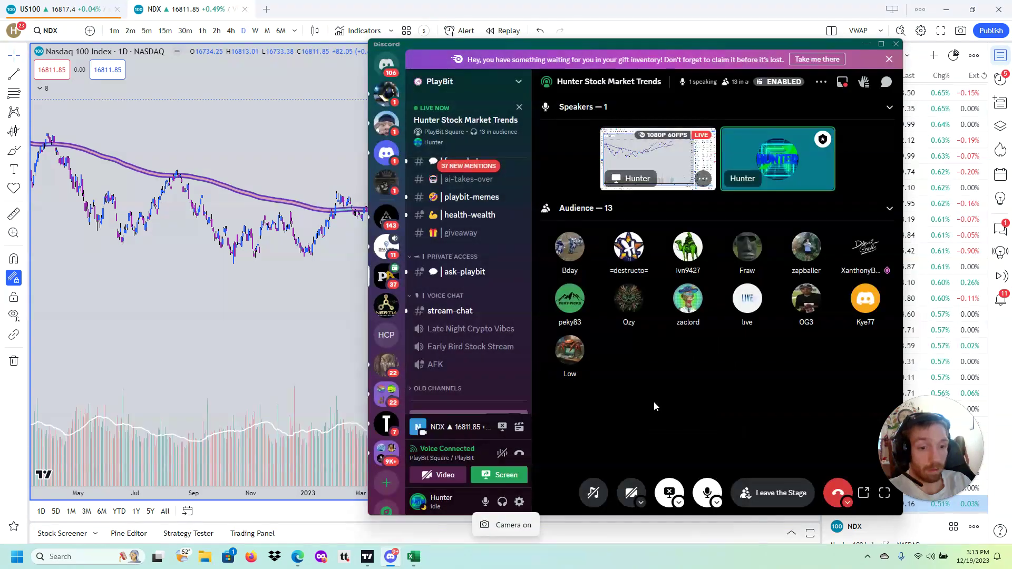
Switch back to TradingView and load the US10Y symbol with a more compressed price scale.
{"action": "left_click", "coordinate": [267, 334]}
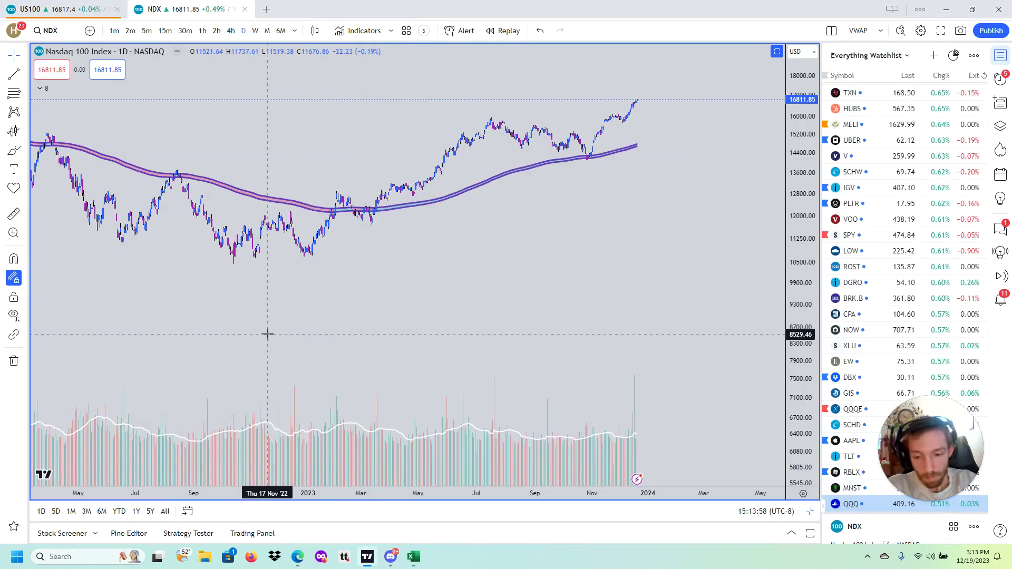
{"action": "type", "text": "US10Y"}
{"action": "key", "text": "Return"}
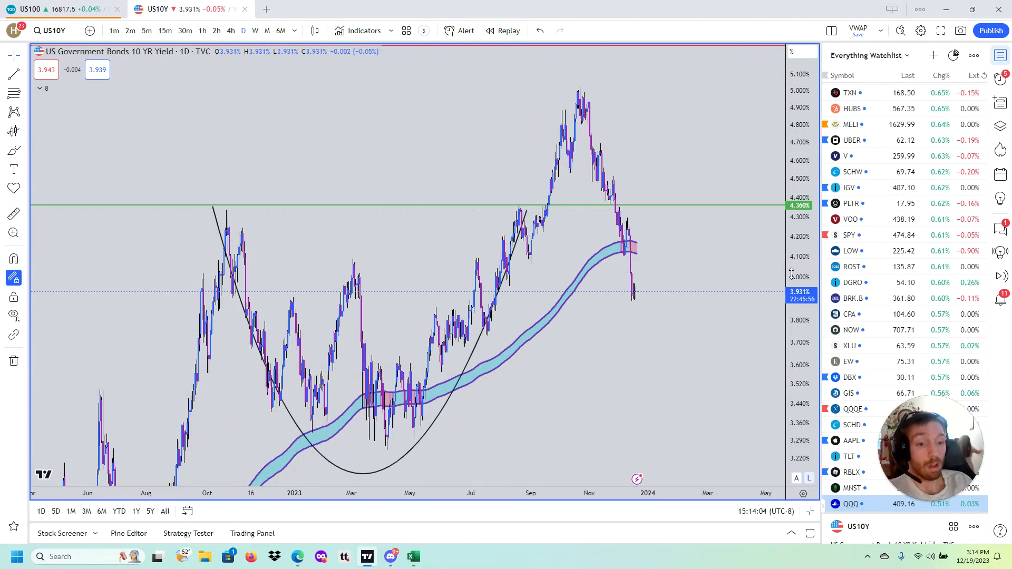
{"action": "left_click_drag", "start_coordinate": [793, 269], "coordinate": [796, 345]}
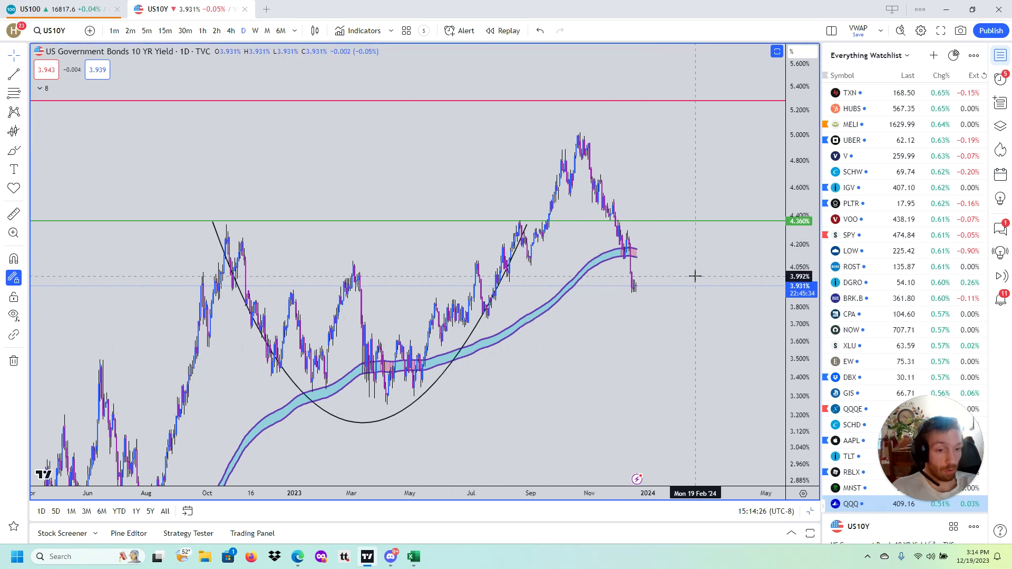
Expand the indicator legend and briefly show the MA 10, MA 50 and EMA 21 on the US10Y chart, hiding each again.
{"action": "left_click", "coordinate": [40, 88]}
{"action": "left_click", "coordinate": [104, 101]}
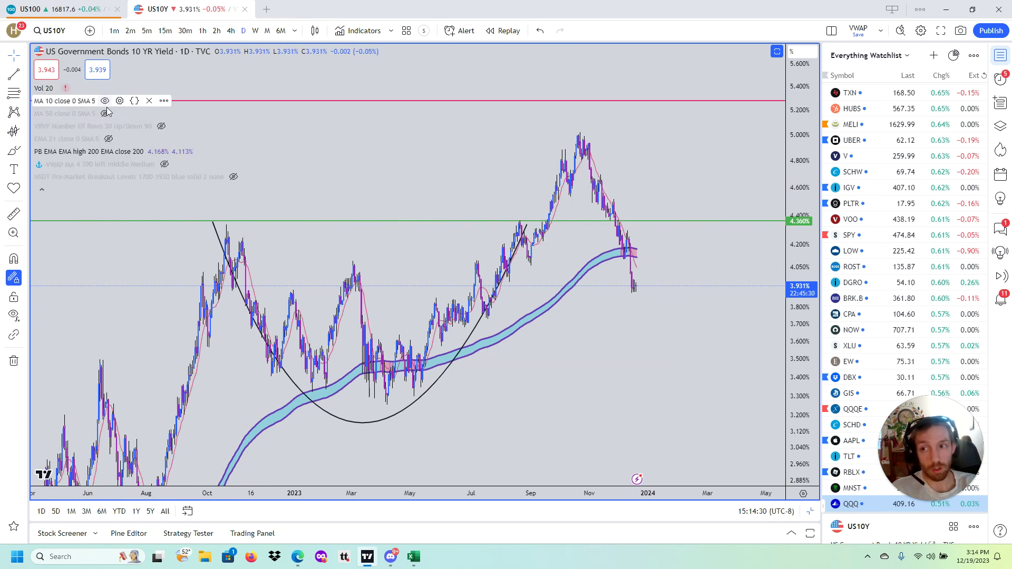
{"action": "left_click", "coordinate": [105, 113]}
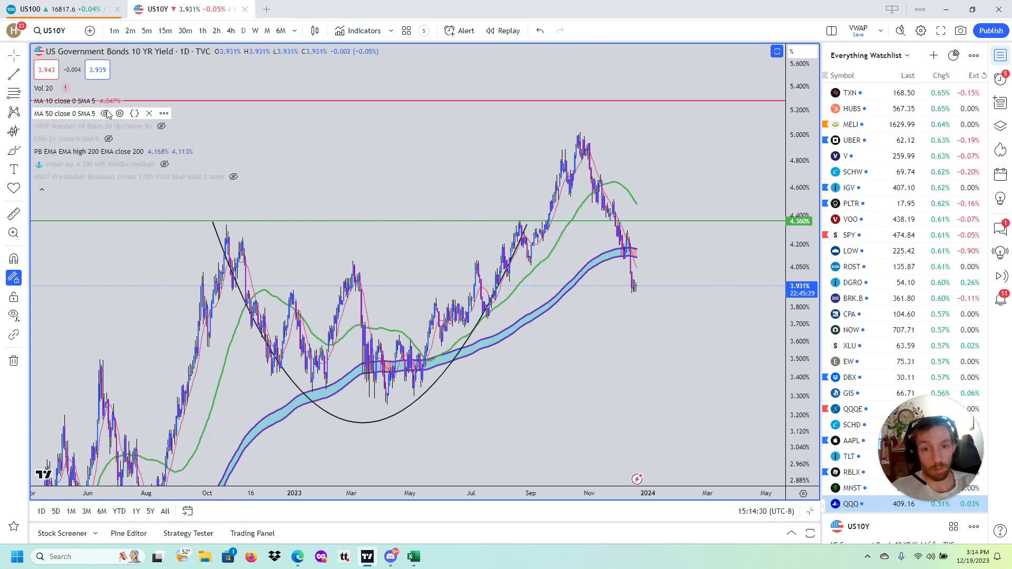
{"action": "left_click", "coordinate": [108, 140]}
{"action": "left_click", "coordinate": [109, 140]}
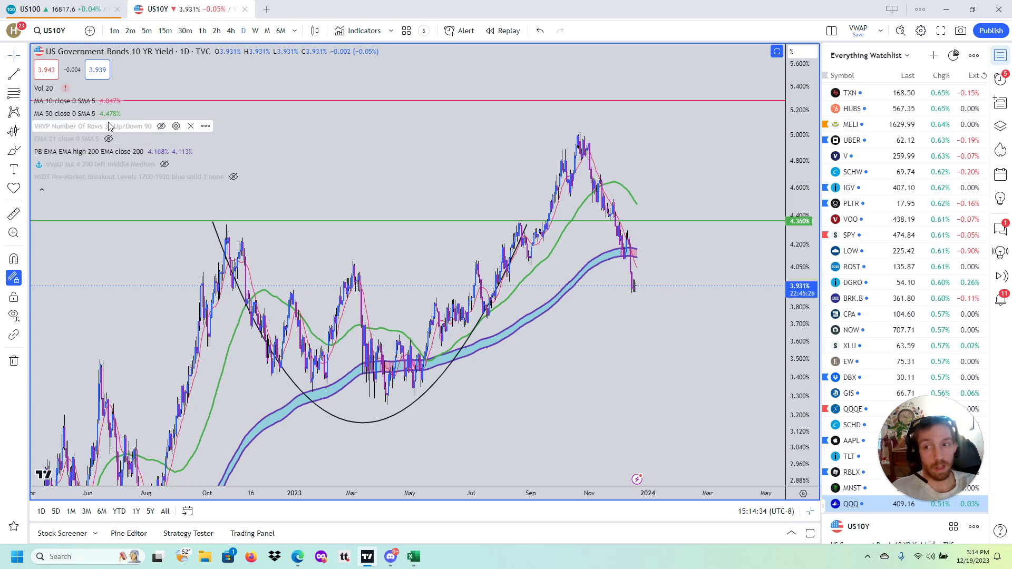
{"action": "left_click", "coordinate": [105, 113]}
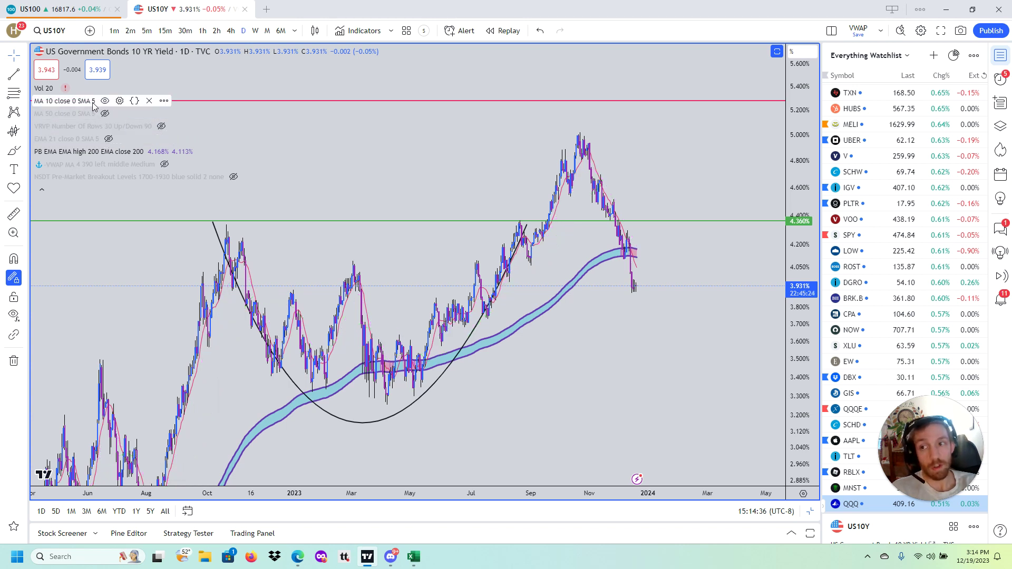
{"action": "left_click", "coordinate": [104, 101]}
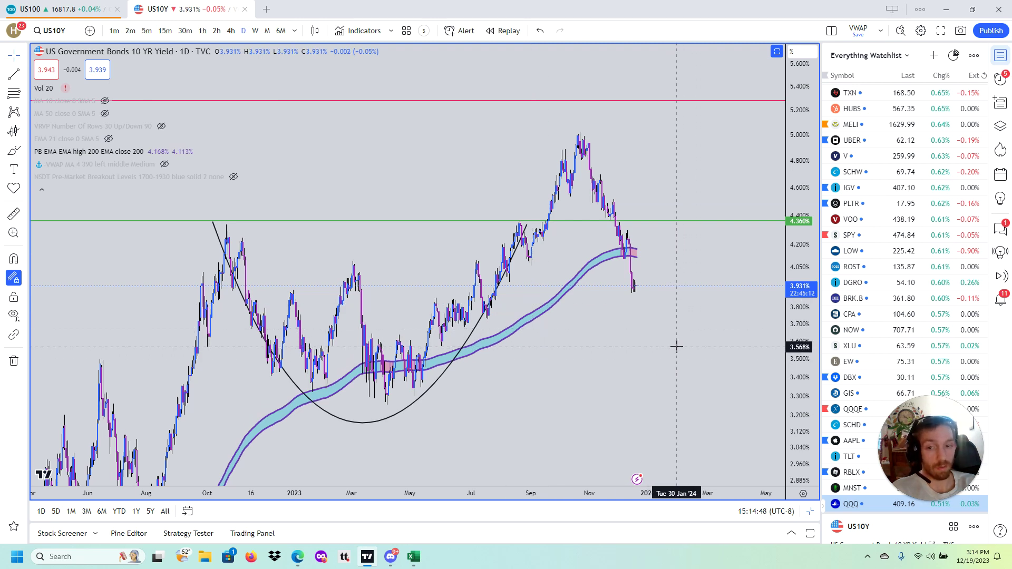
Open the list of saved watchlists.
{"action": "left_click_drag", "start_coordinate": [689, 350], "coordinate": [658, 334]}
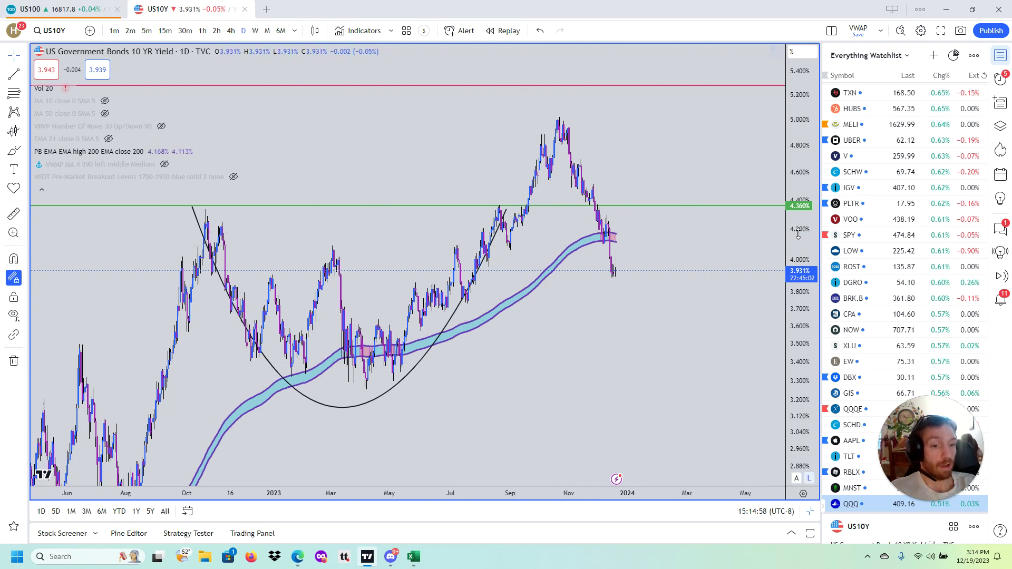
{"action": "left_click", "coordinate": [892, 59]}
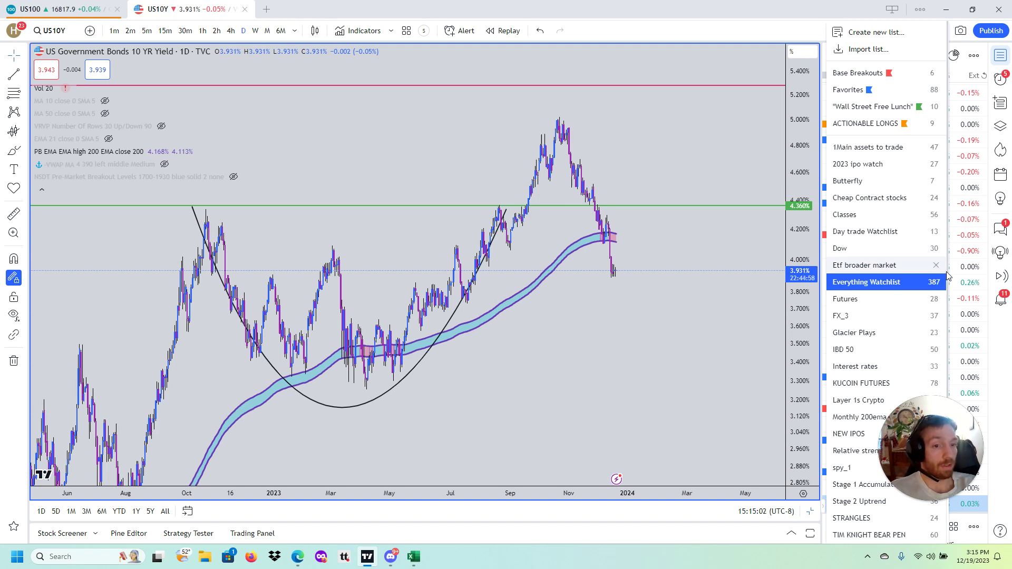
{"action": "left_click", "coordinate": [945, 287]}
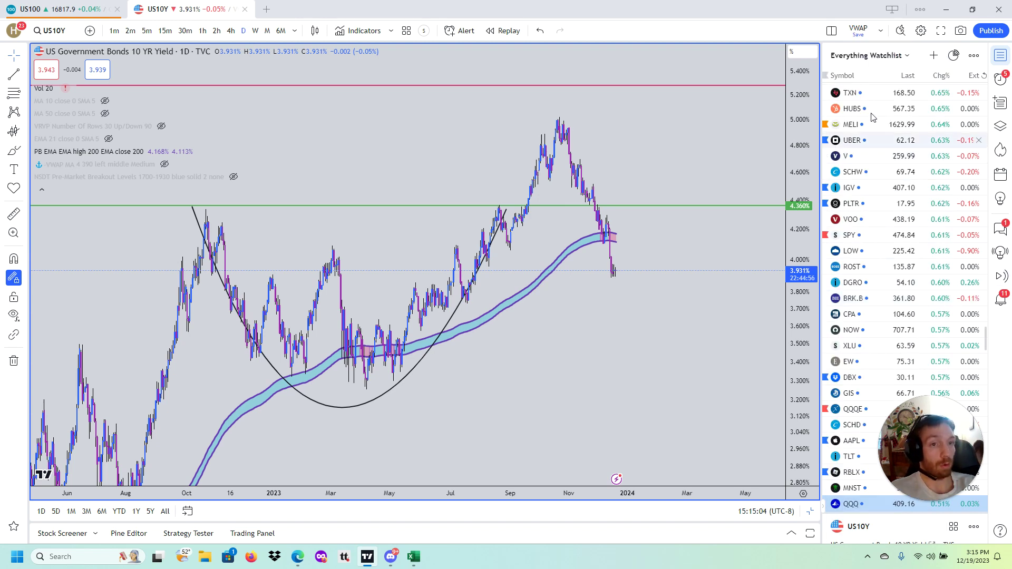
{"action": "left_click", "coordinate": [897, 56]}
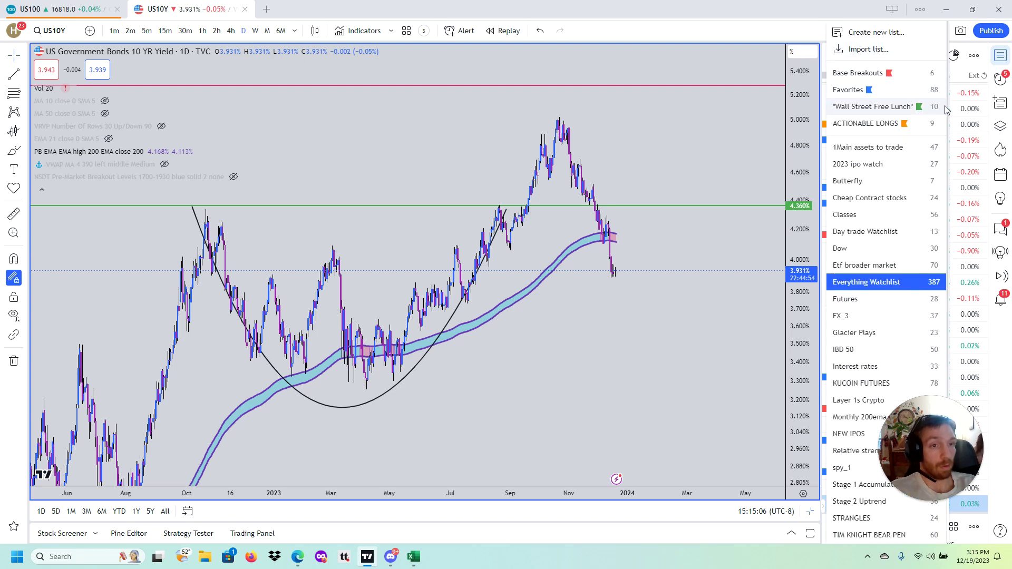